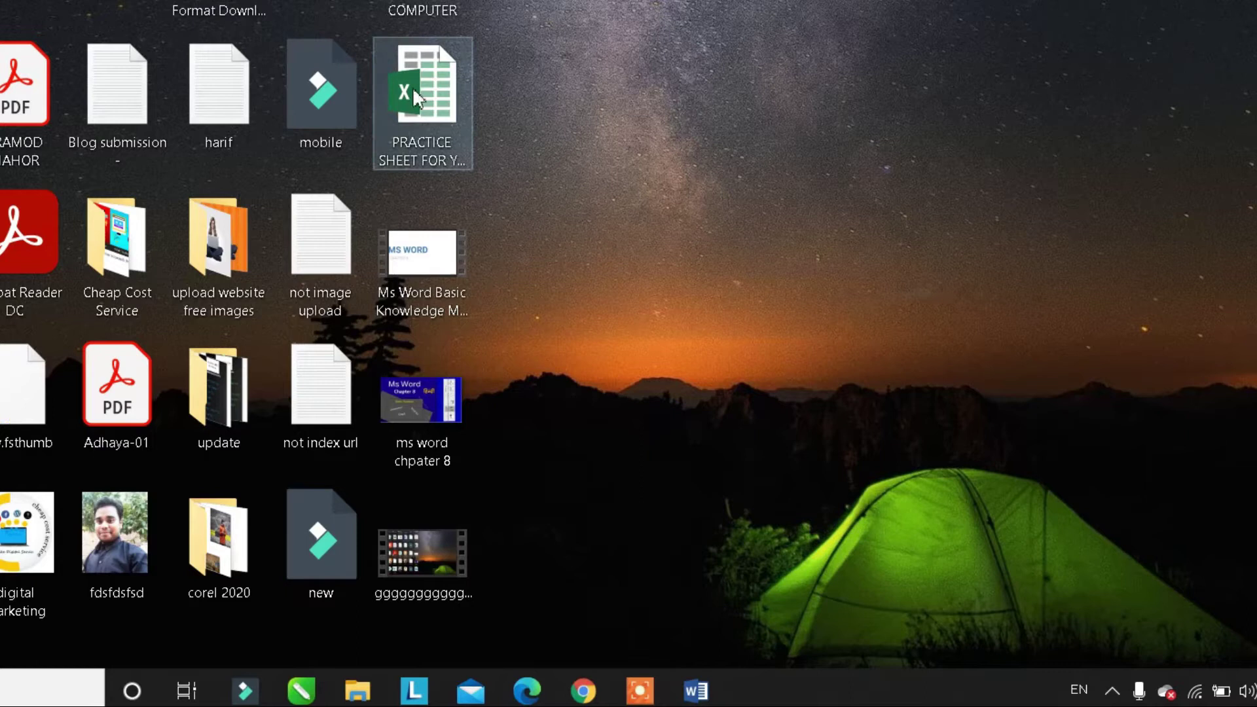
- Check the original practice sheet's file size in Properties: 26.6 KB
{"action": "double_click", "coordinate": [424, 92]}
{"action": "right_click", "coordinate": [424, 85]}
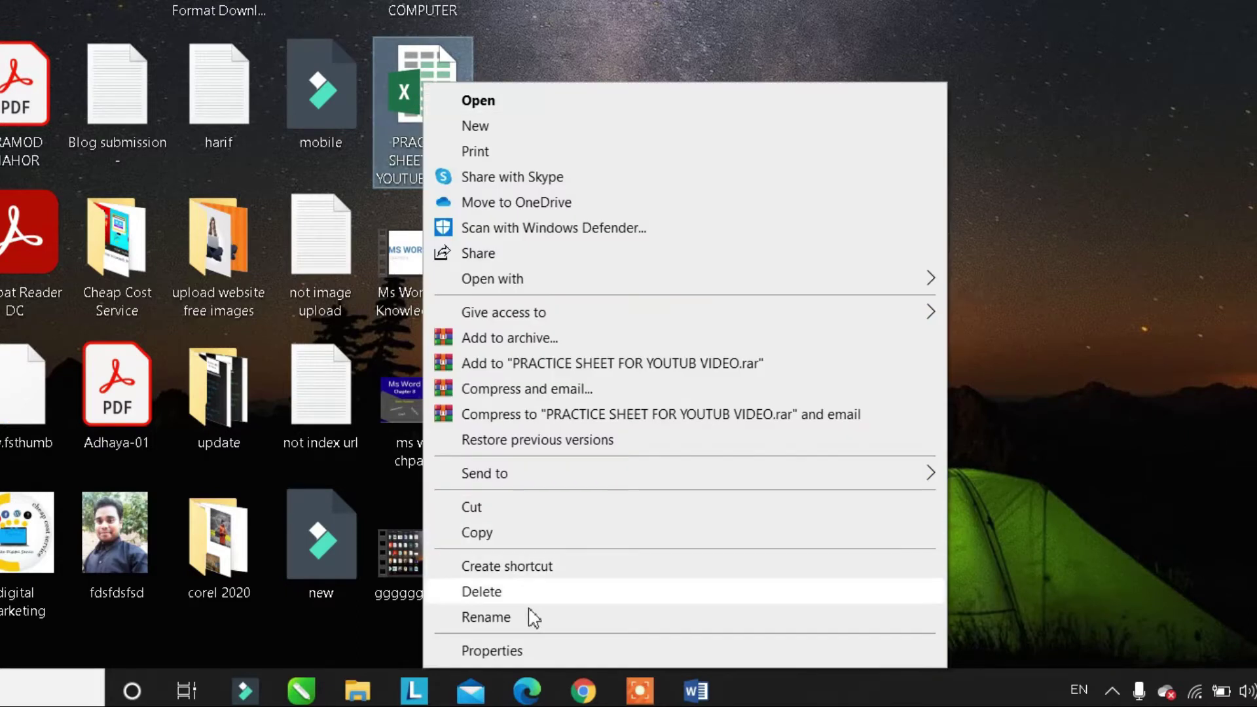
{"action": "left_click", "coordinate": [534, 652]}
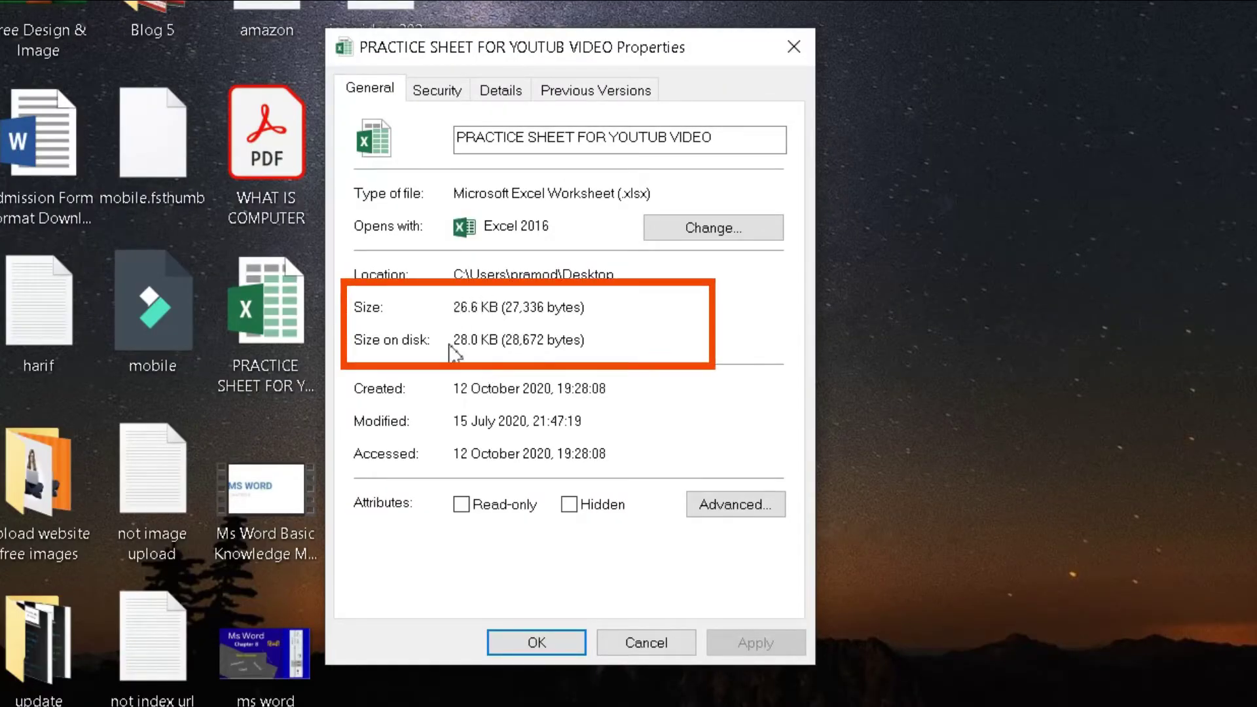
{"action": "left_click_drag", "start_coordinate": [464, 315], "coordinate": [583, 303]}
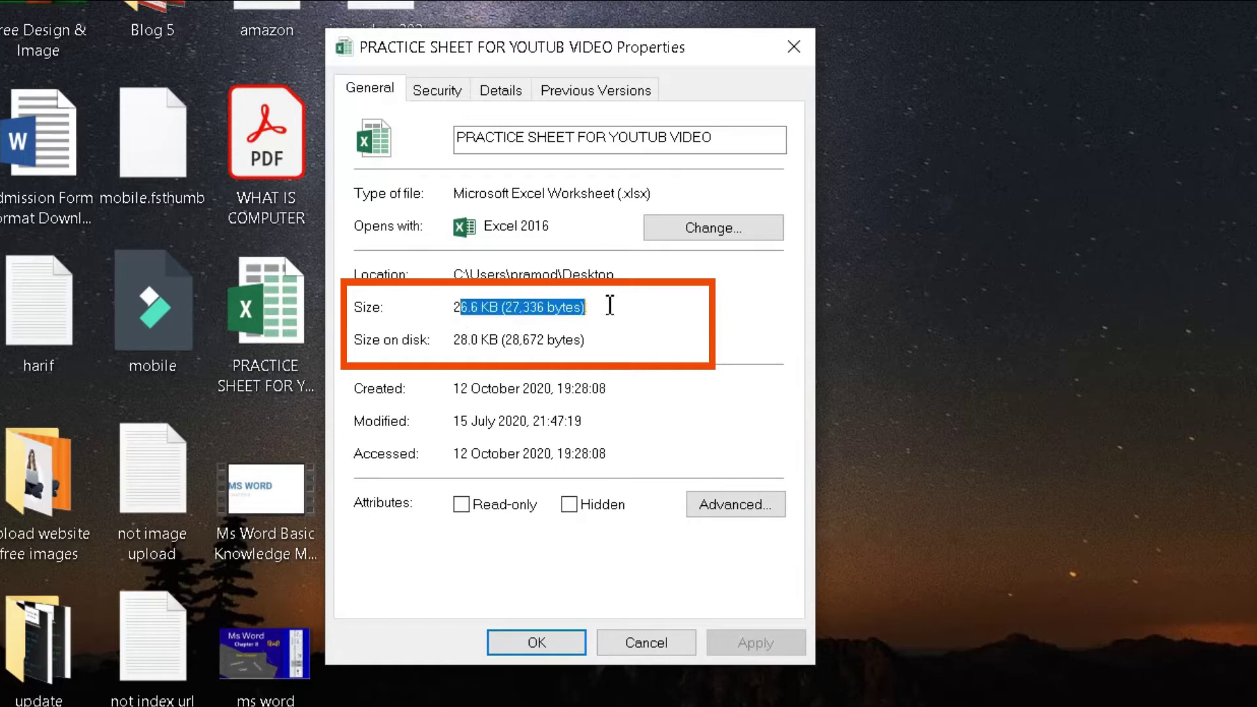
{"action": "left_click", "coordinate": [606, 305]}
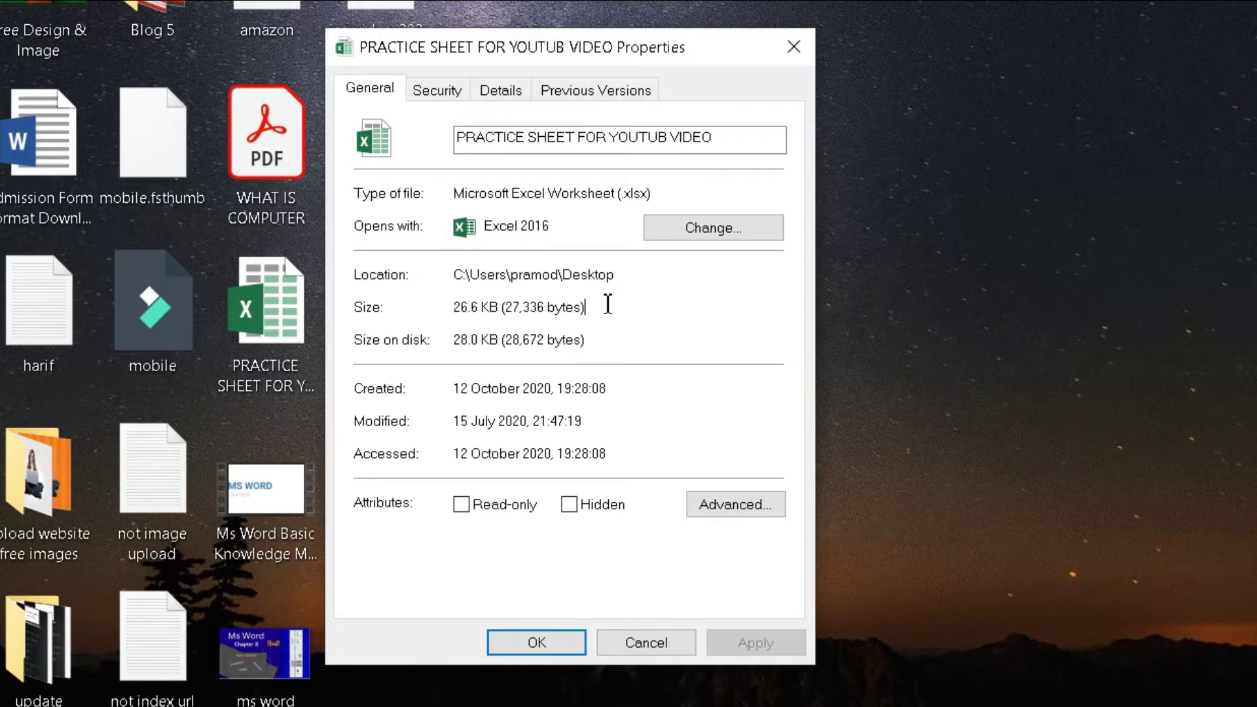
{"action": "left_click", "coordinate": [794, 46]}
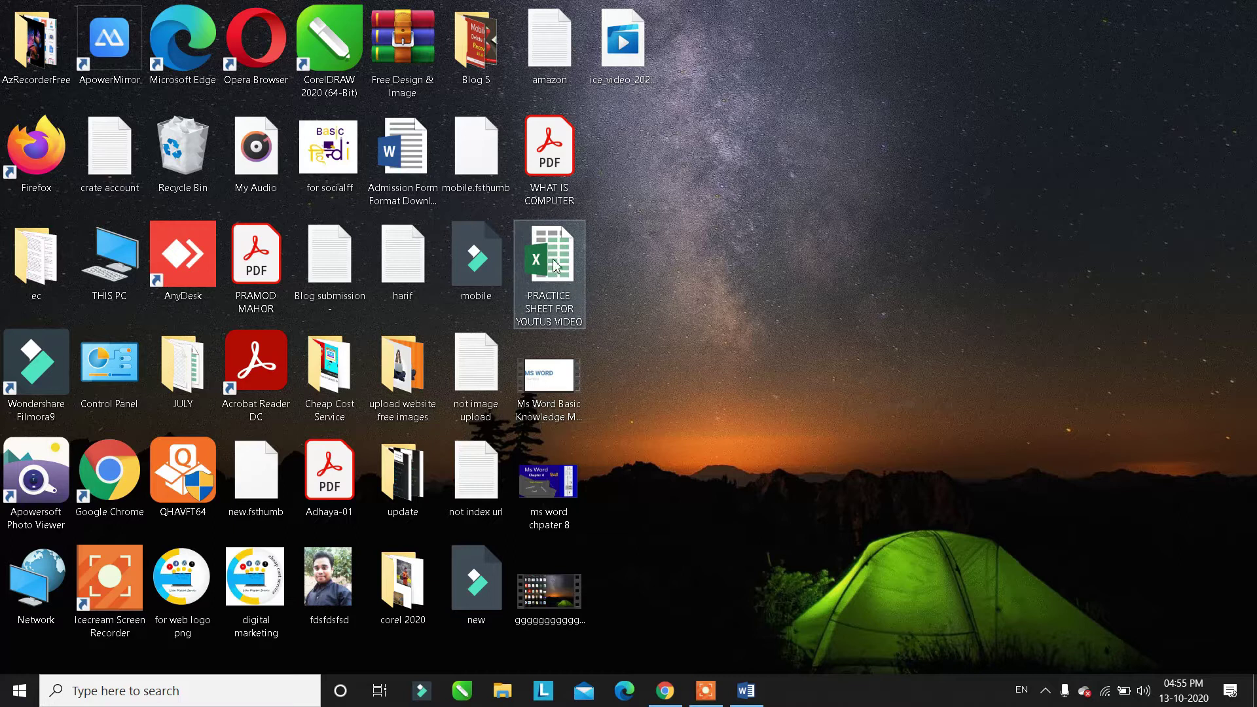
- Replace the old Chrome search with youcompress and open the YouCompress website result
{"action": "left_click", "coordinate": [665, 690]}
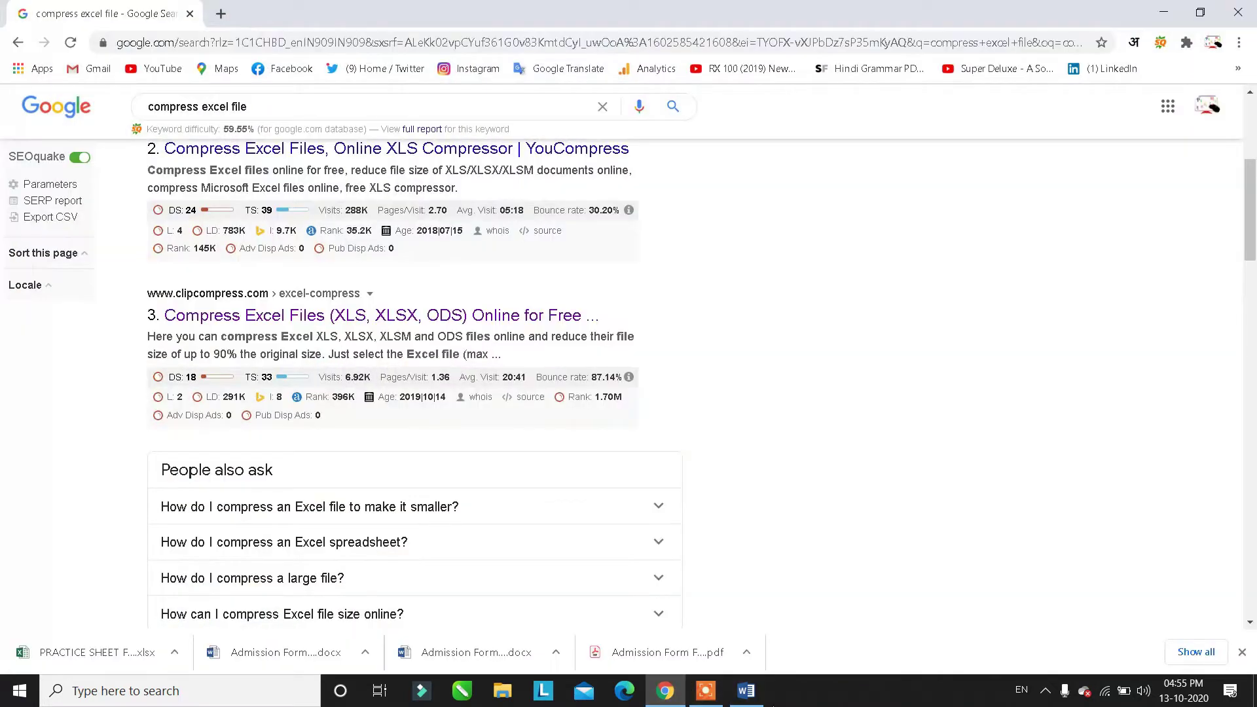
{"action": "left_click", "coordinate": [332, 124]}
{"action": "key", "text": "ctrl+a"}
{"action": "key", "text": "BackSpace"}
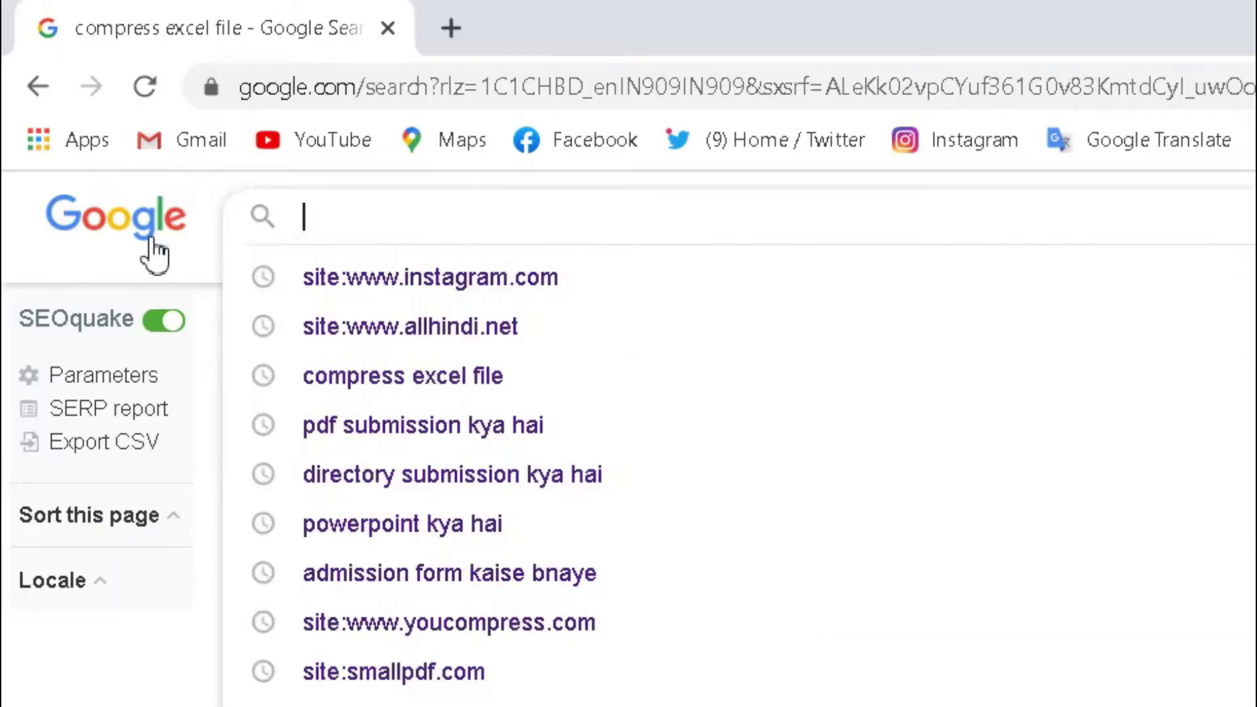
{"action": "type", "text": "yor"}
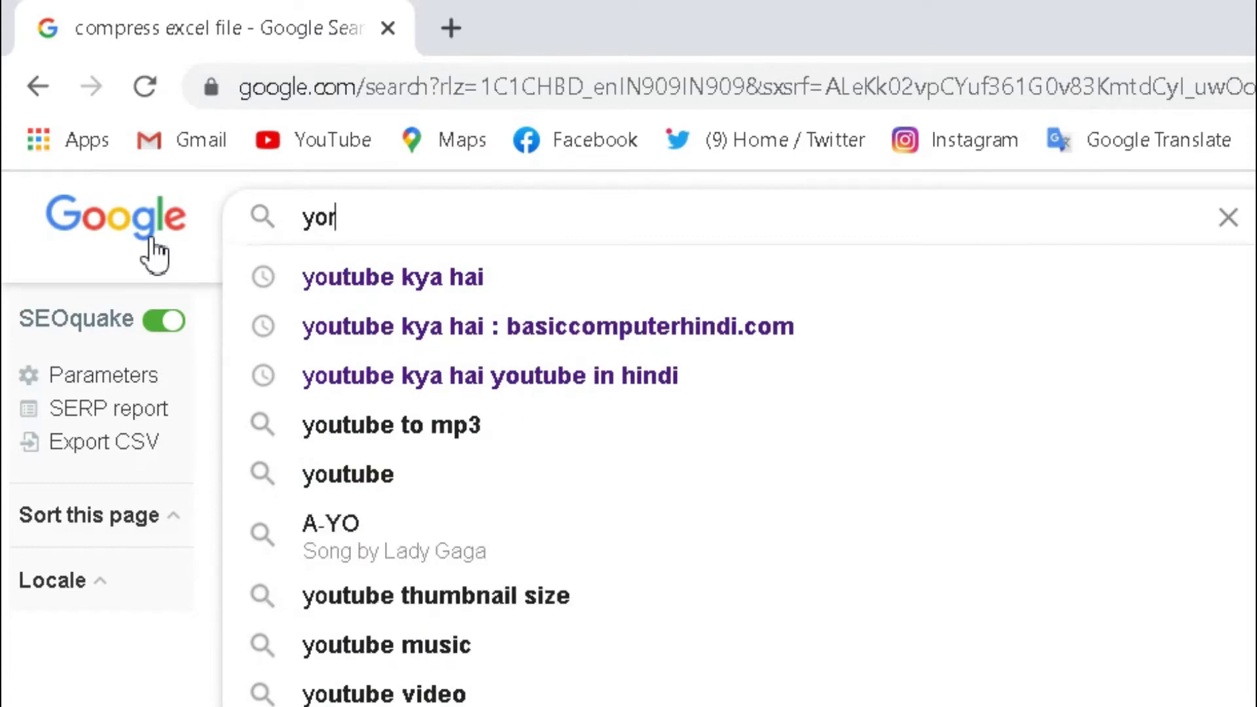
{"action": "type", "text": "compr"}
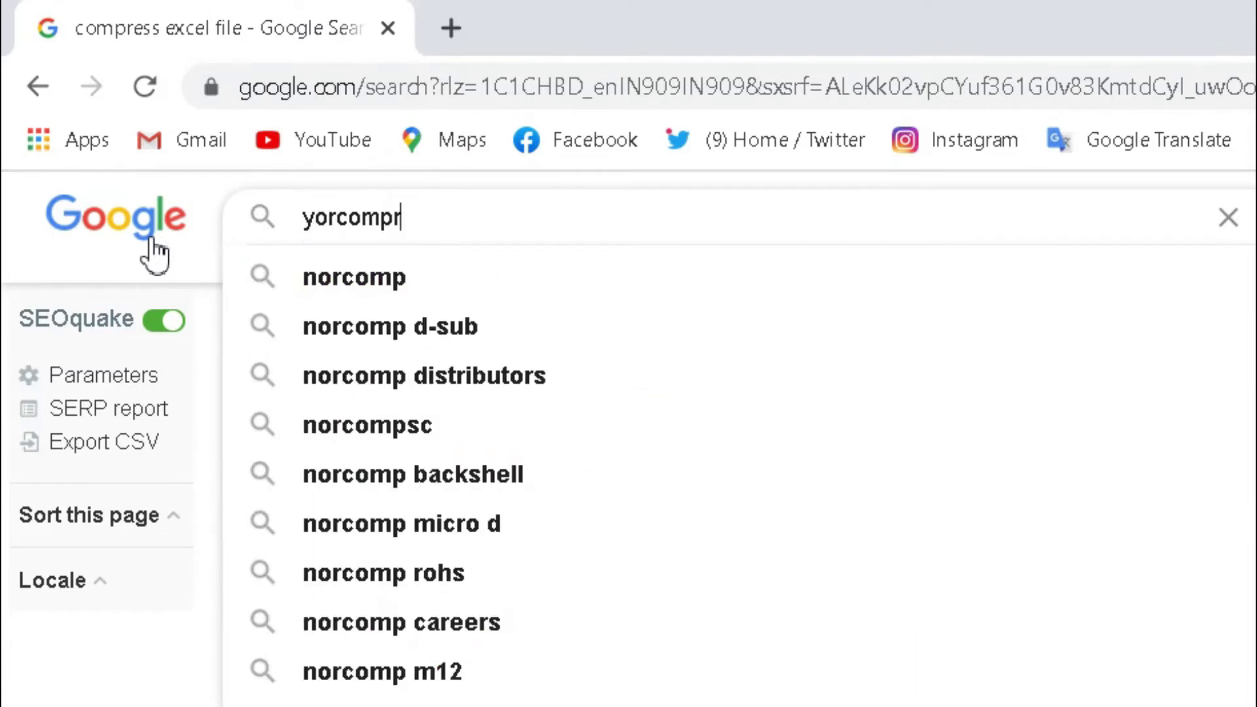
{"action": "type", "text": "ess"}
{"action": "key", "text": "Return"}
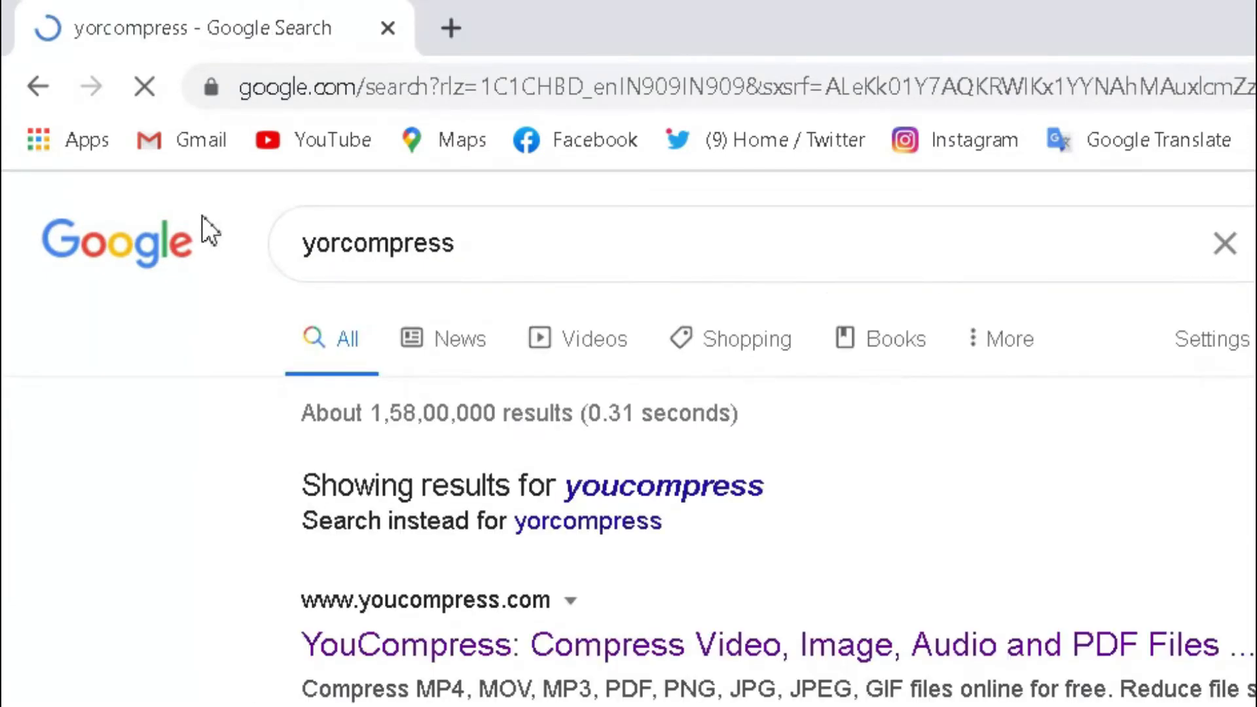
{"action": "scroll", "coordinate": [562, 515], "scroll_direction": "down", "scroll_amount": 5}
{"action": "left_click_drag", "start_coordinate": [291, 312], "coordinate": [837, 310]}
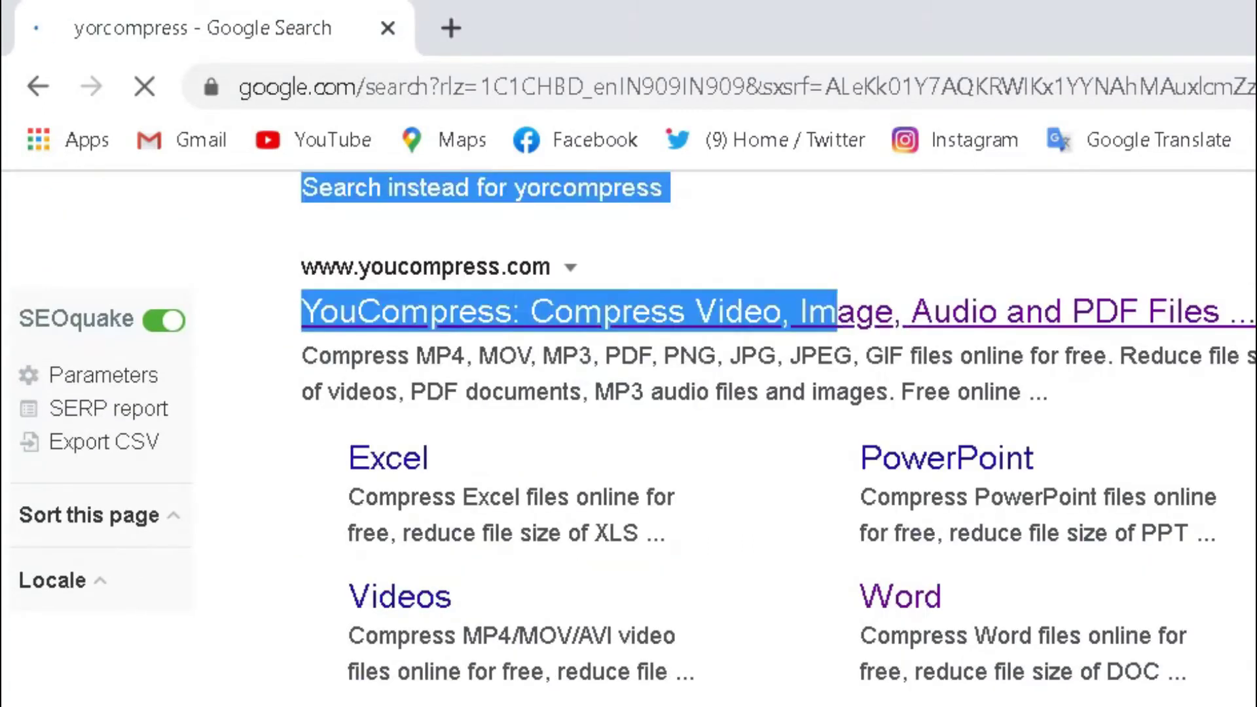
{"action": "left_click", "coordinate": [735, 313]}
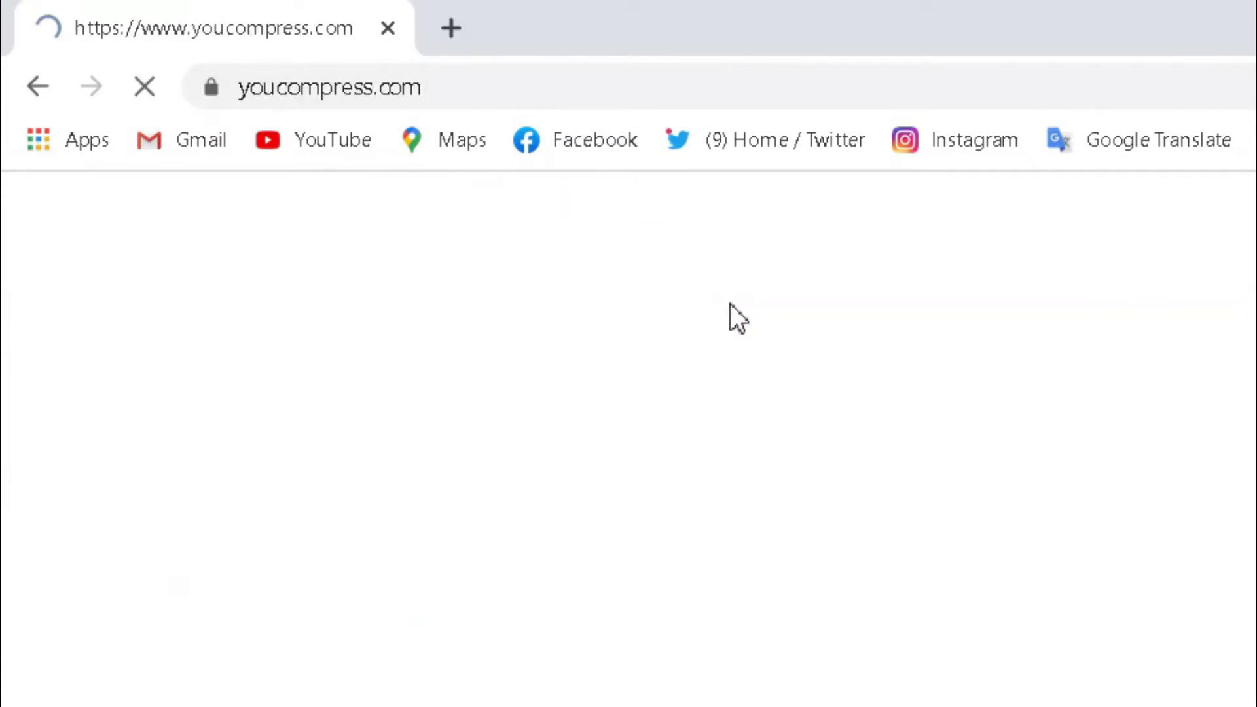
- Choose PRACTICE SHEET FOR YOUTUB VIDEO.xlsx from the Desktop as the upload file
{"action": "scroll", "coordinate": [248, 281], "scroll_direction": "down", "scroll_amount": 3}
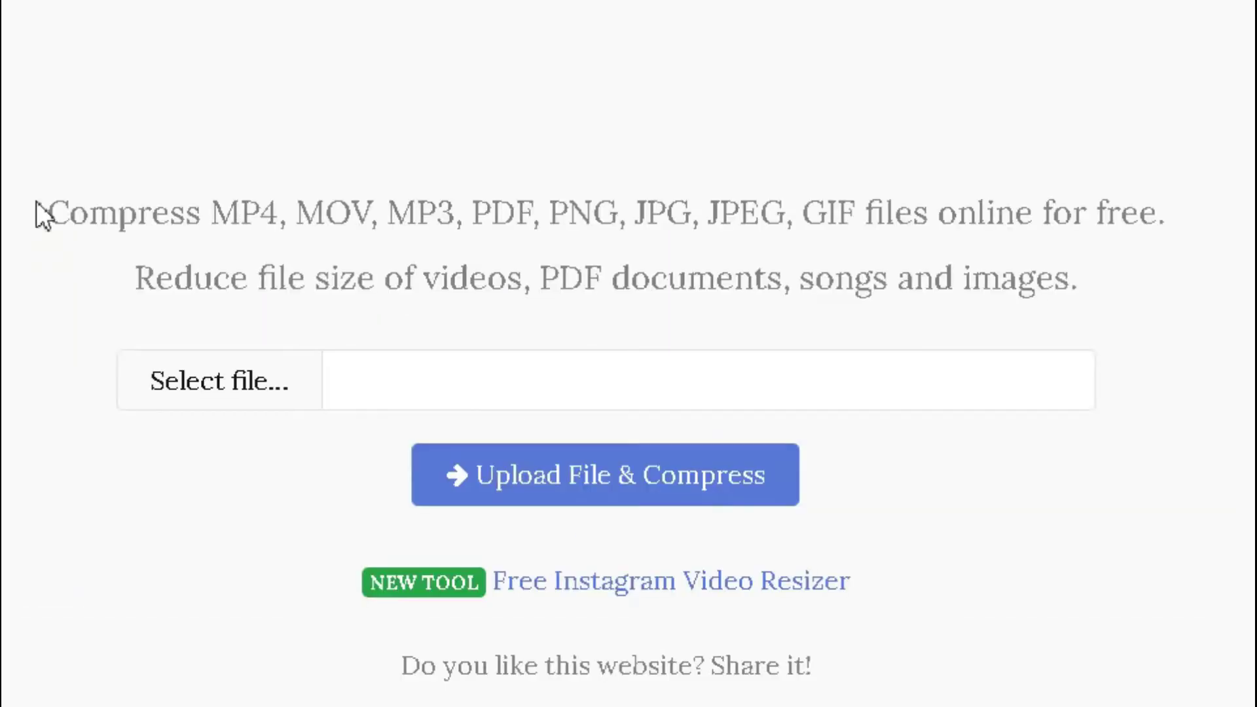
{"action": "left_click", "coordinate": [227, 393]}
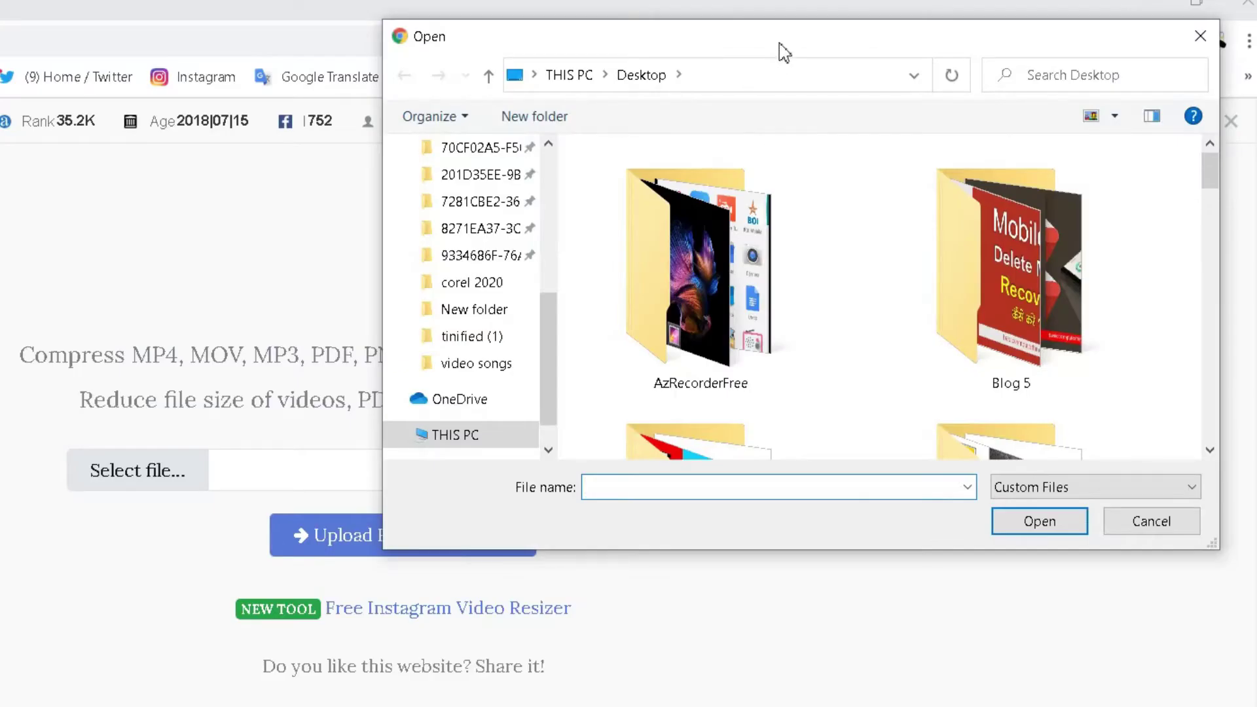
{"action": "left_click_drag", "start_coordinate": [783, 52], "coordinate": [661, 17]}
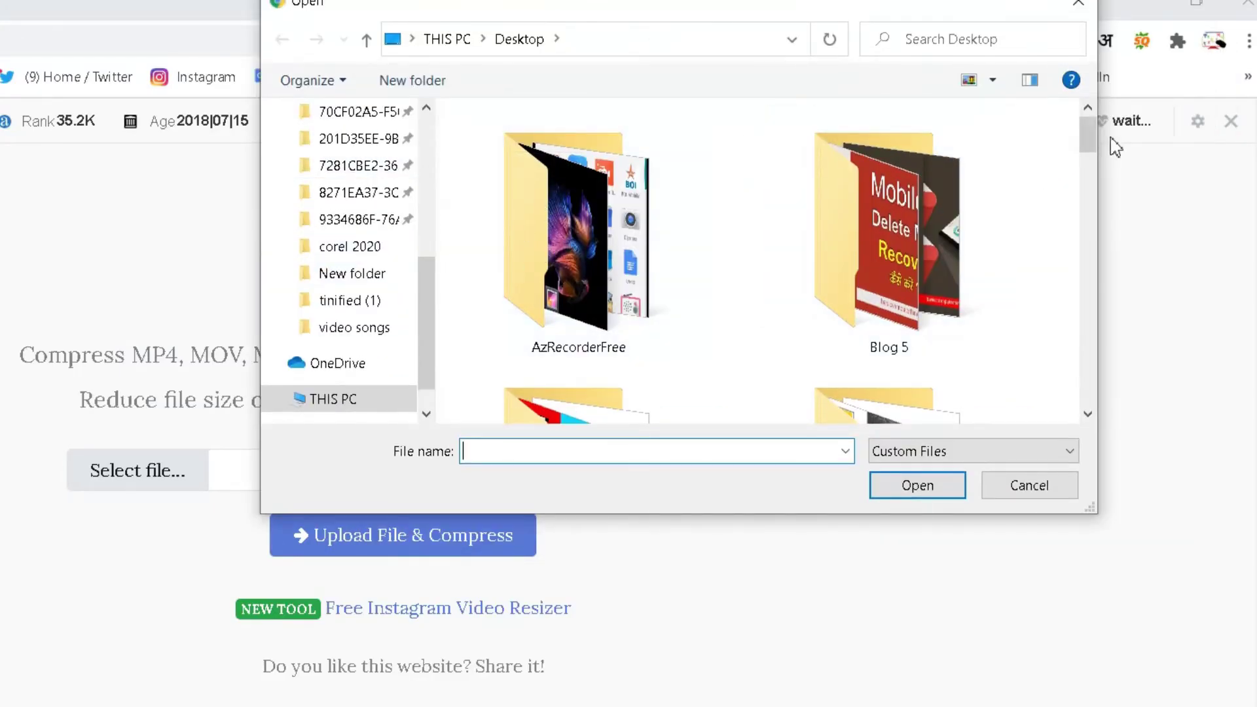
{"action": "left_click_drag", "start_coordinate": [1087, 139], "coordinate": [1079, 362]}
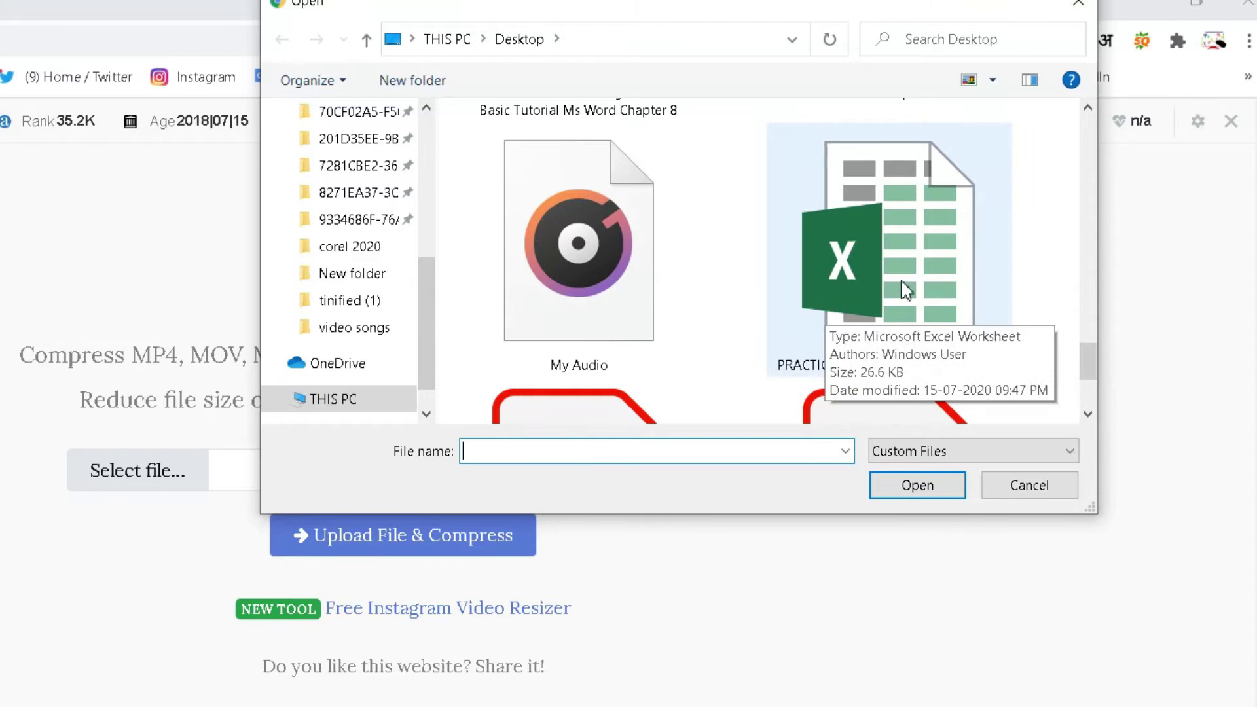
{"action": "left_click", "coordinate": [926, 281]}
{"action": "left_click", "coordinate": [929, 488]}
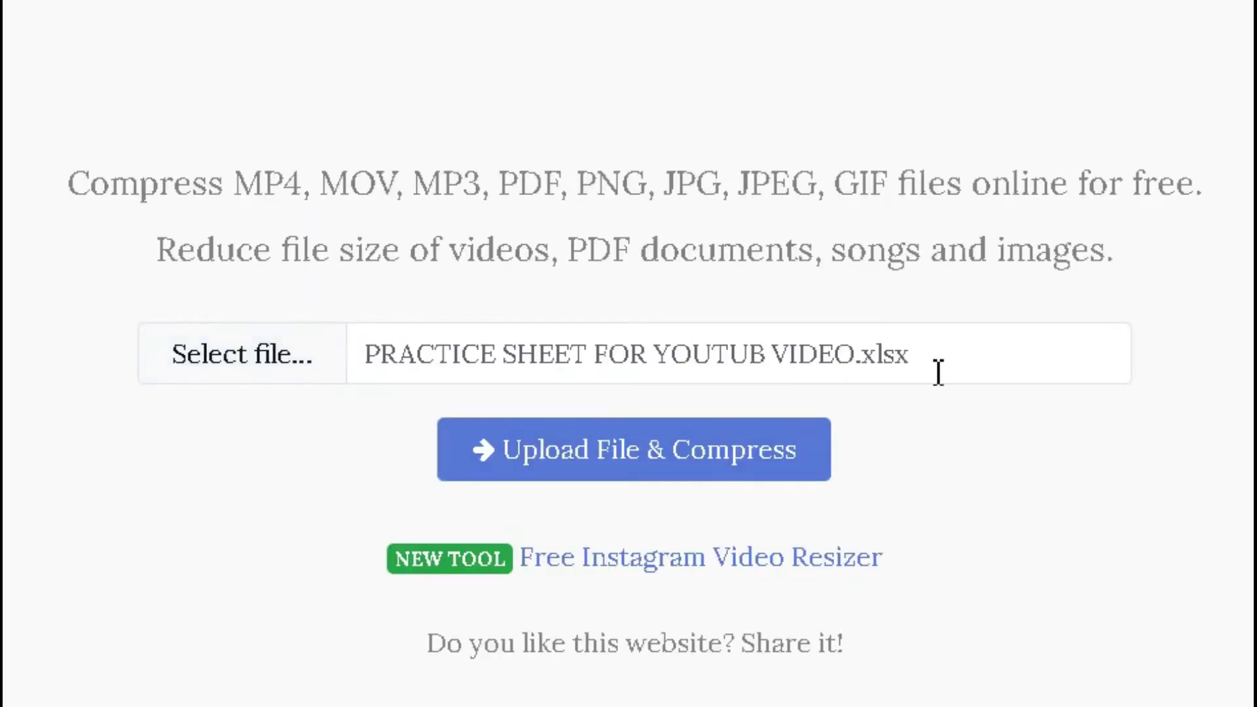
- Upload the chosen practice sheet and start compressing it
{"action": "left_click_drag", "start_coordinate": [933, 367], "coordinate": [254, 432]}
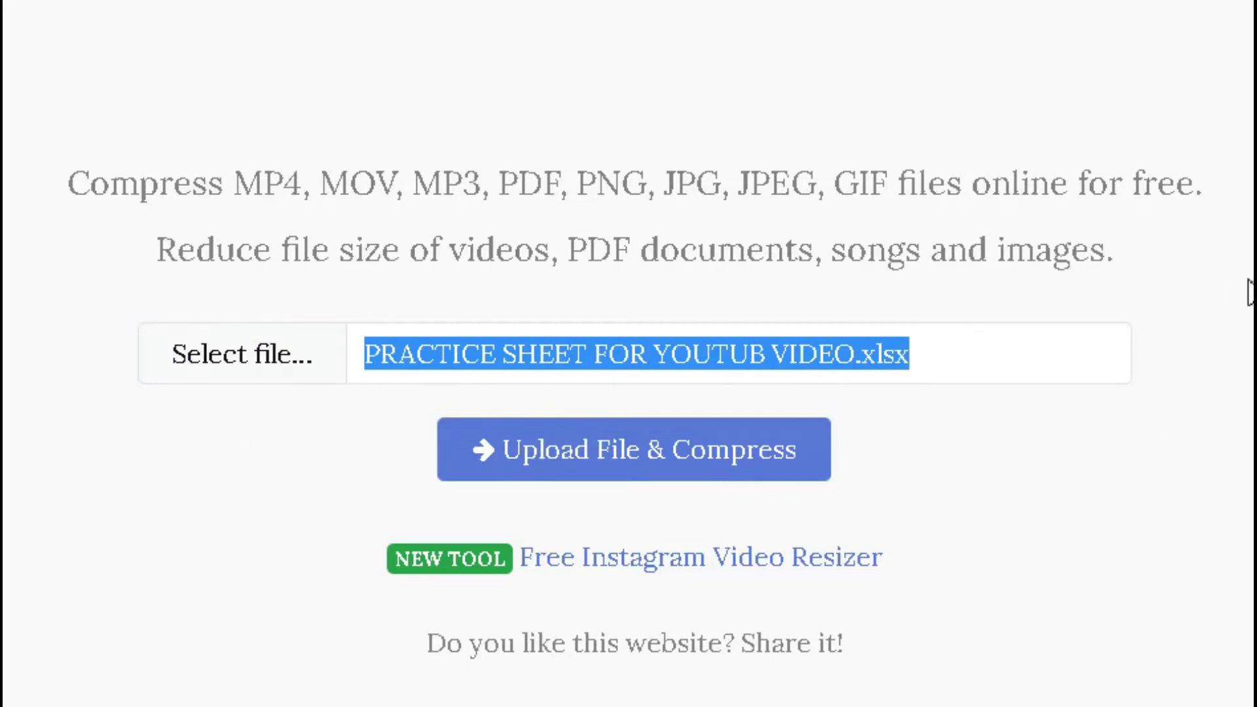
{"action": "left_click", "coordinate": [576, 406]}
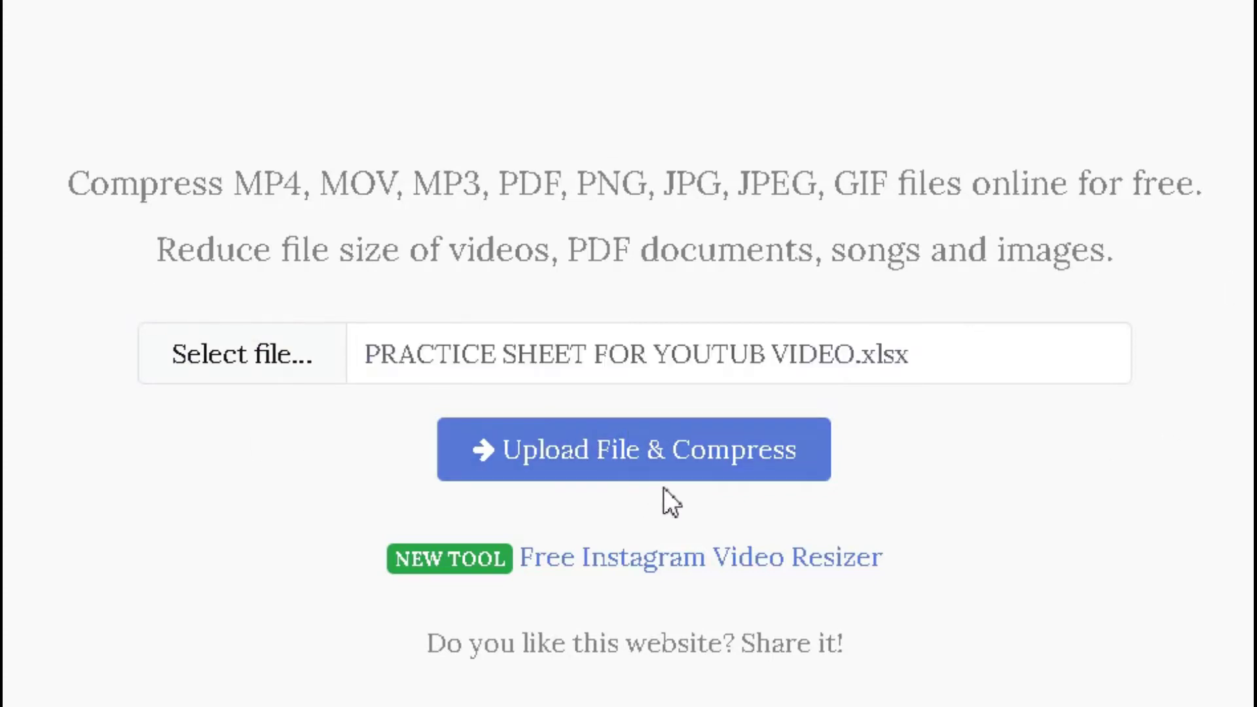
{"action": "left_click", "coordinate": [639, 462]}
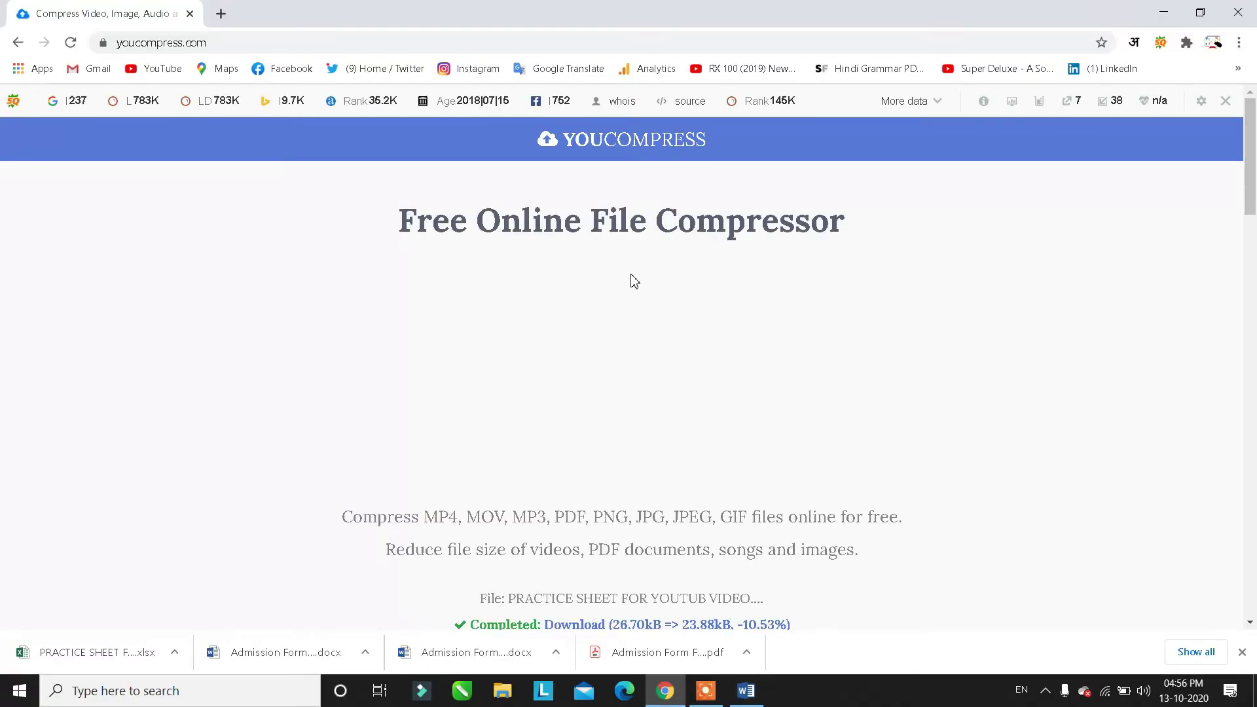
- Confirm the result of 26.70 kB to 23.88 kB (-10.53%) and download the compressed workbook
{"action": "scroll", "coordinate": [633, 281], "scroll_direction": "down", "scroll_amount": 2}
{"action": "scroll", "coordinate": [631, 280], "scroll_direction": "down", "scroll_amount": 2}
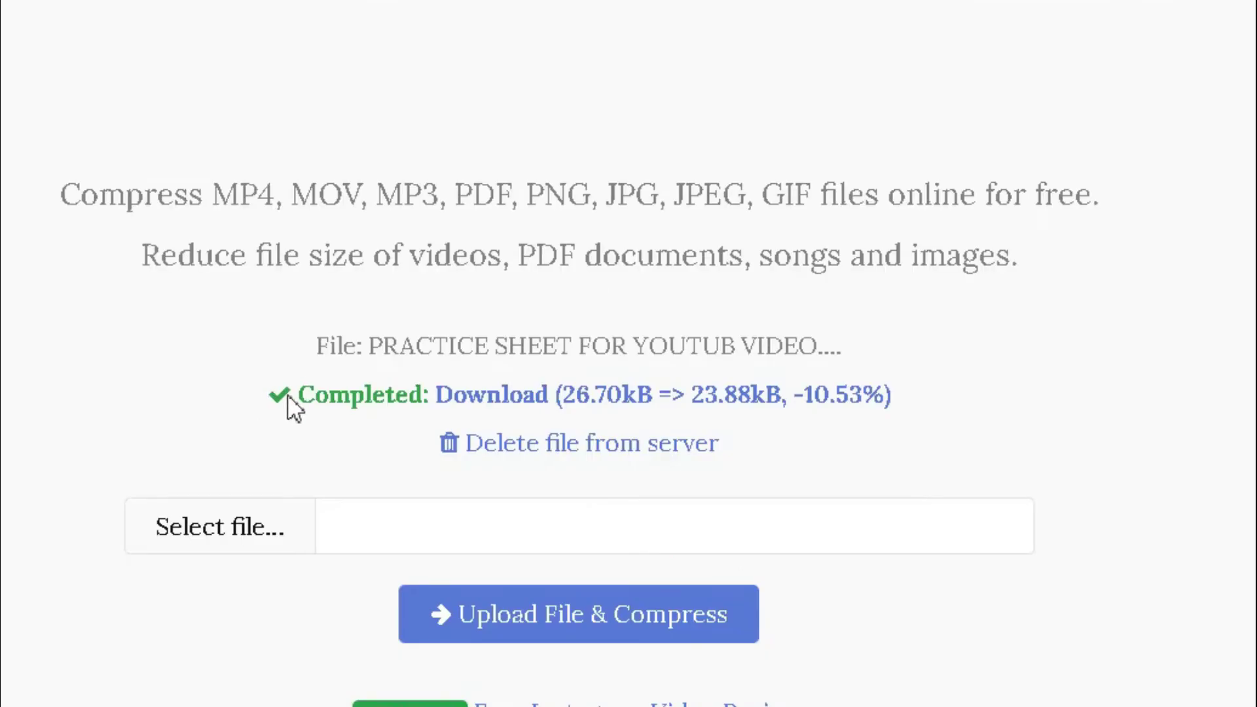
{"action": "left_click_drag", "start_coordinate": [290, 394], "coordinate": [359, 435]}
{"action": "left_click", "coordinate": [359, 435]}
{"action": "left_click", "coordinate": [579, 401]}
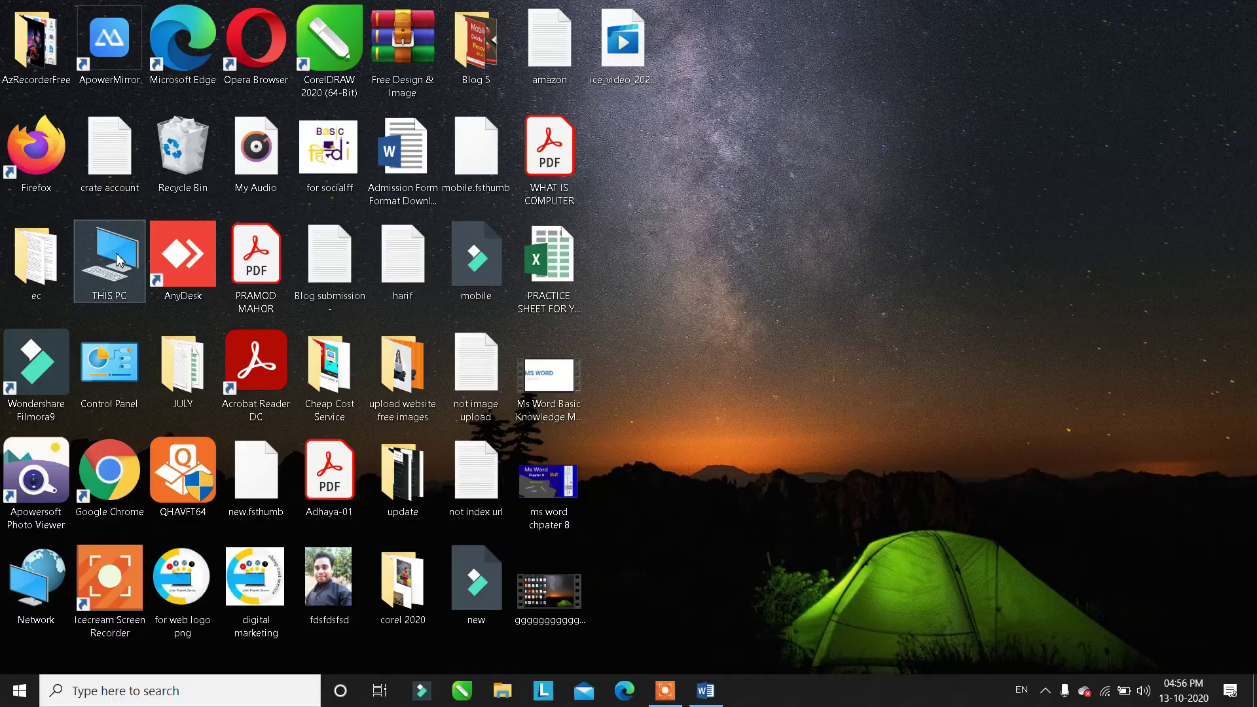
- In Downloads, verify the compressed practice sheet is 23.8 KB (24,457 bytes) in Properties
{"action": "double_click", "coordinate": [119, 261]}
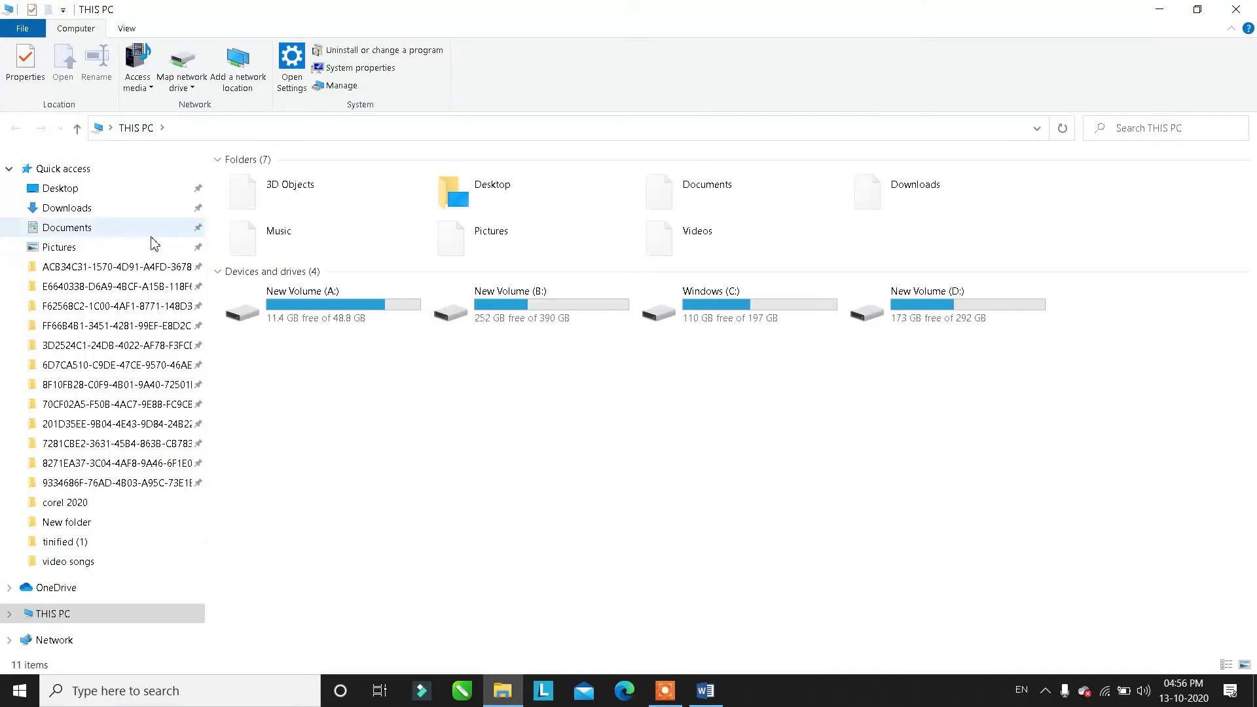
{"action": "left_click", "coordinate": [90, 209]}
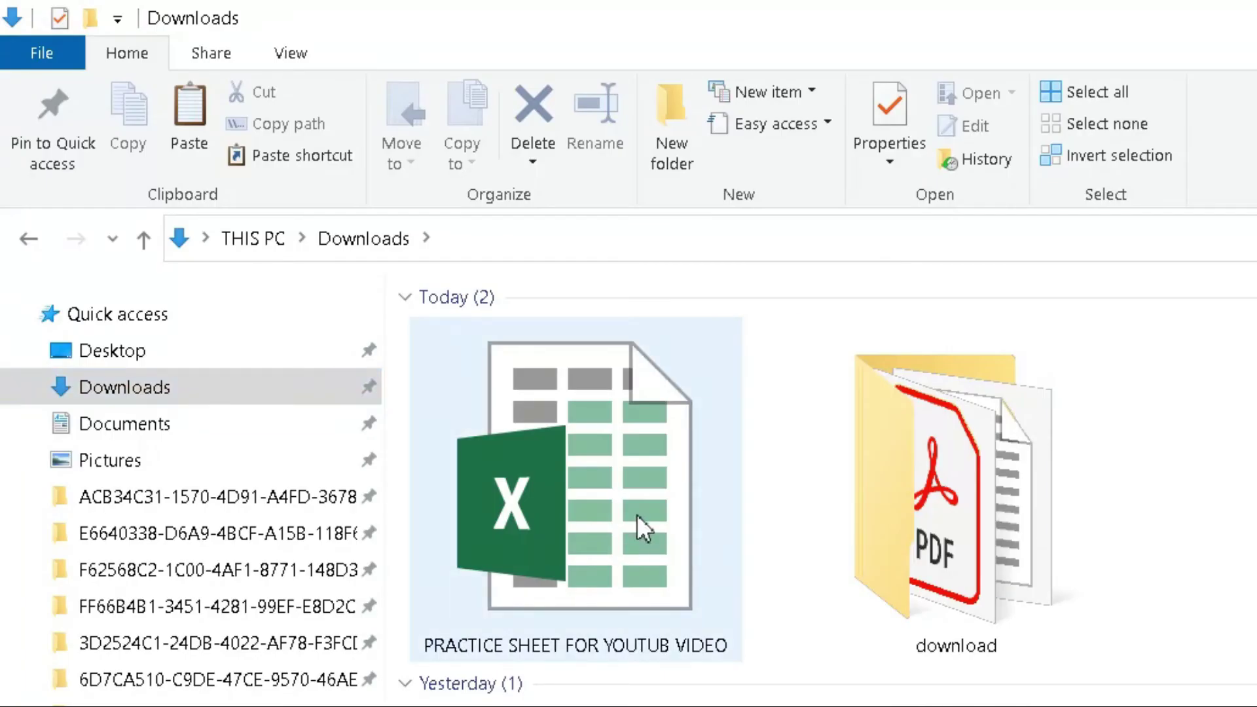
{"action": "double_click", "coordinate": [638, 515]}
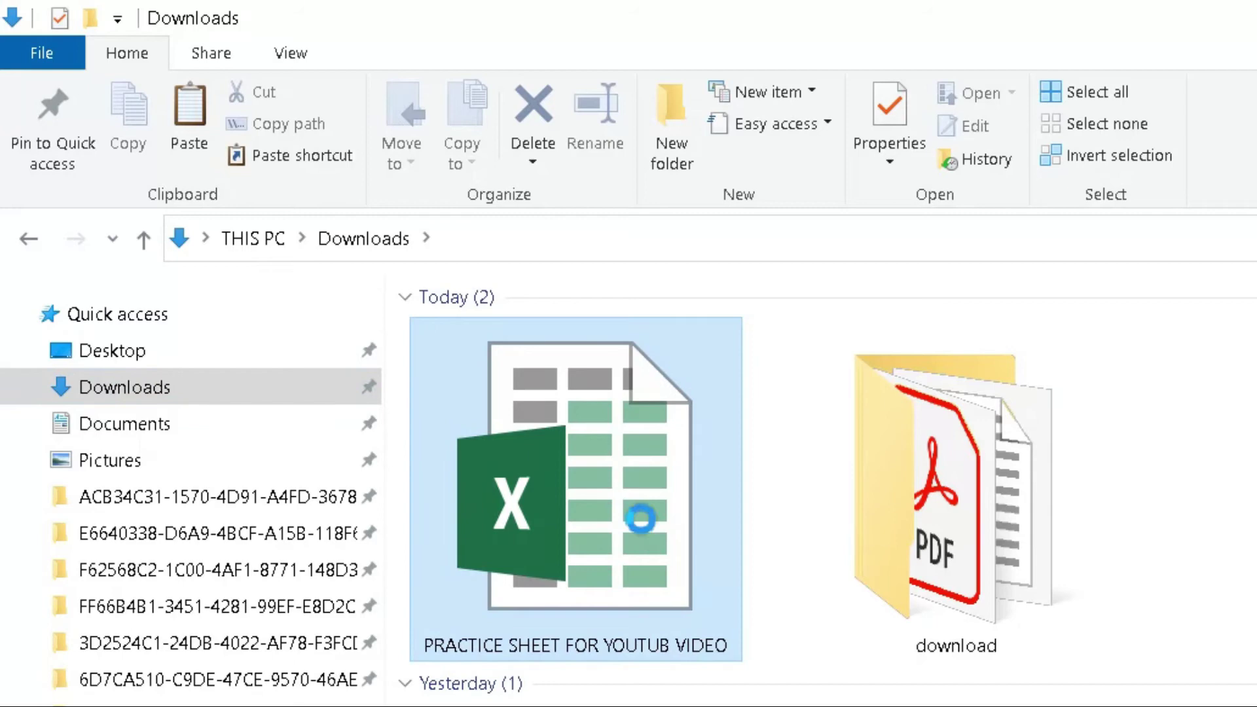
{"action": "right_click", "coordinate": [640, 519]}
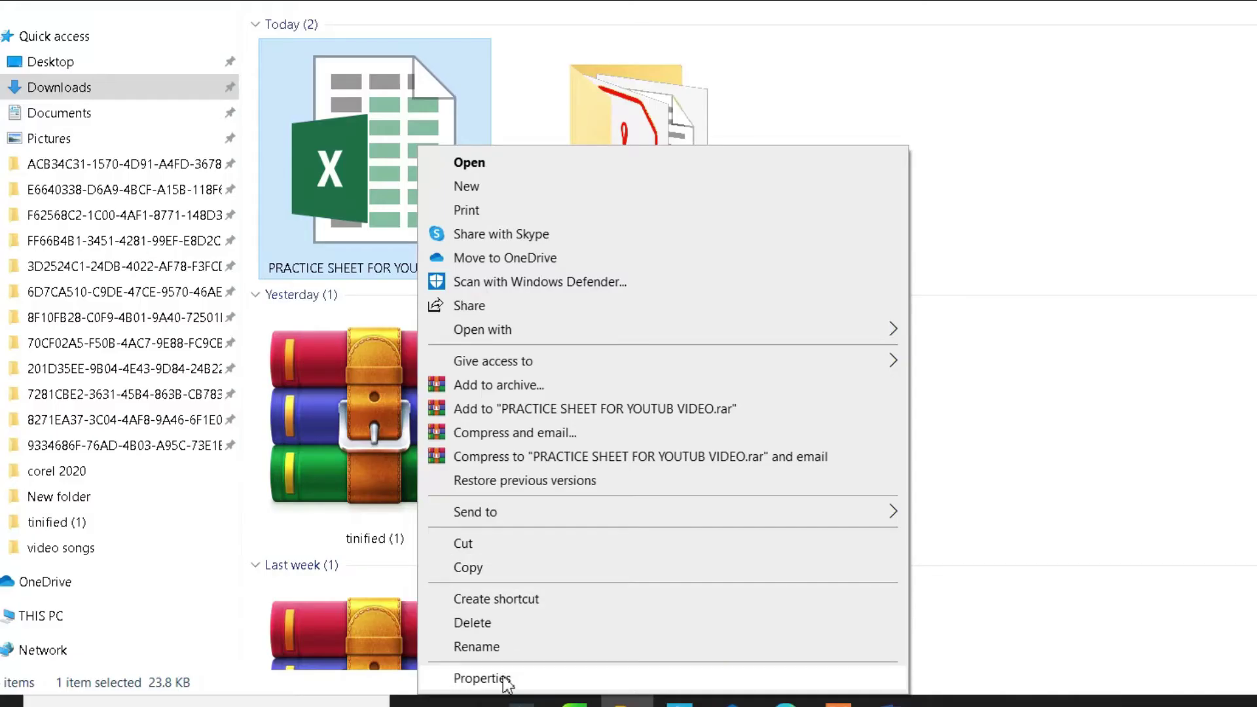
{"action": "left_click", "coordinate": [484, 679]}
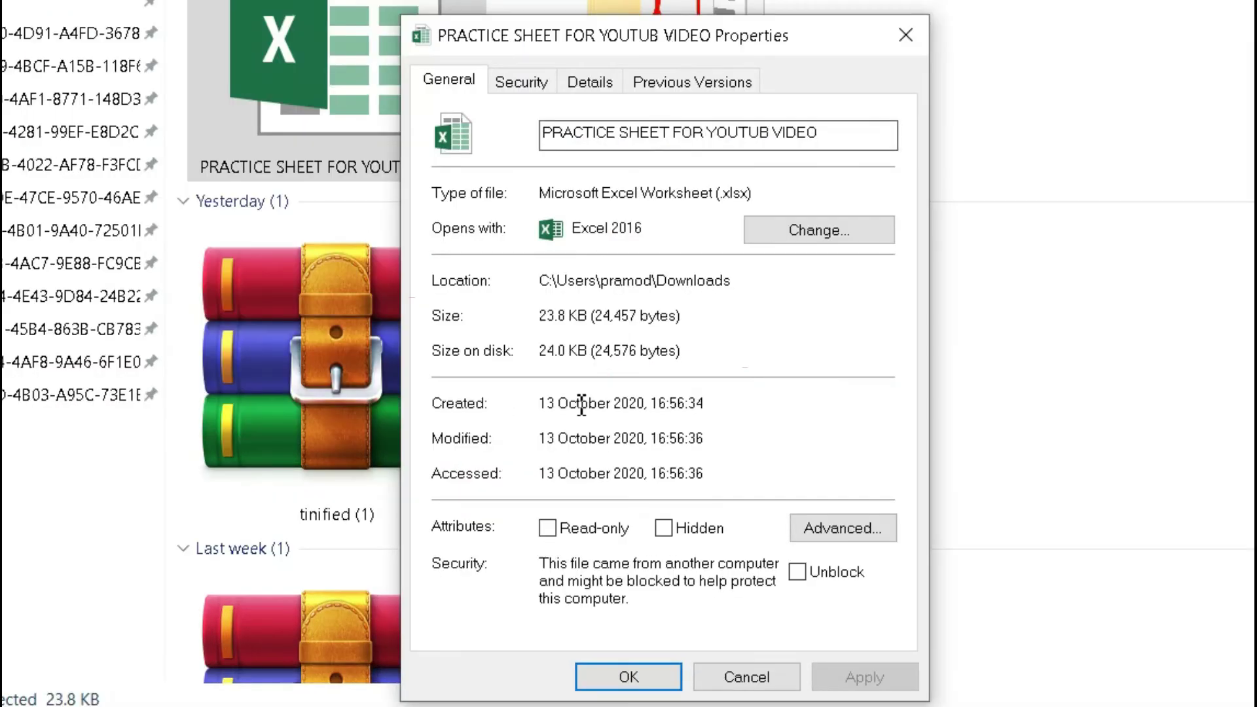
{"action": "left_click_drag", "start_coordinate": [539, 318], "coordinate": [585, 321]}
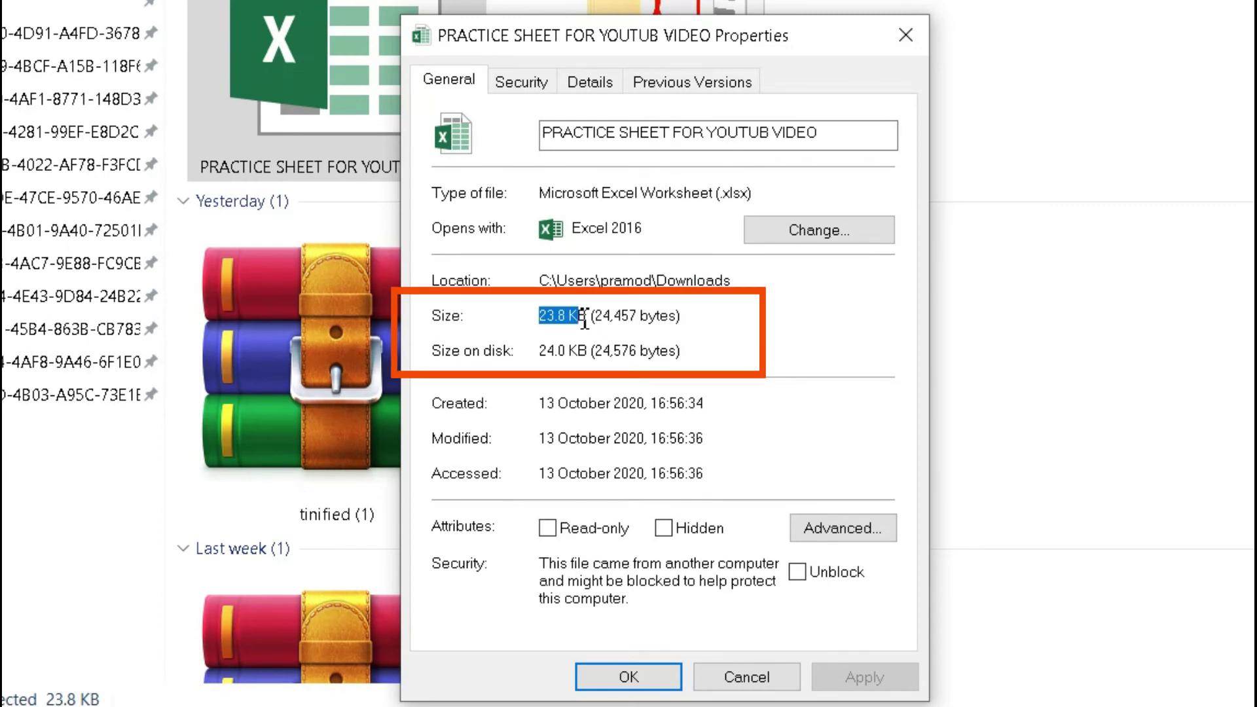
{"action": "left_click", "coordinate": [905, 35]}
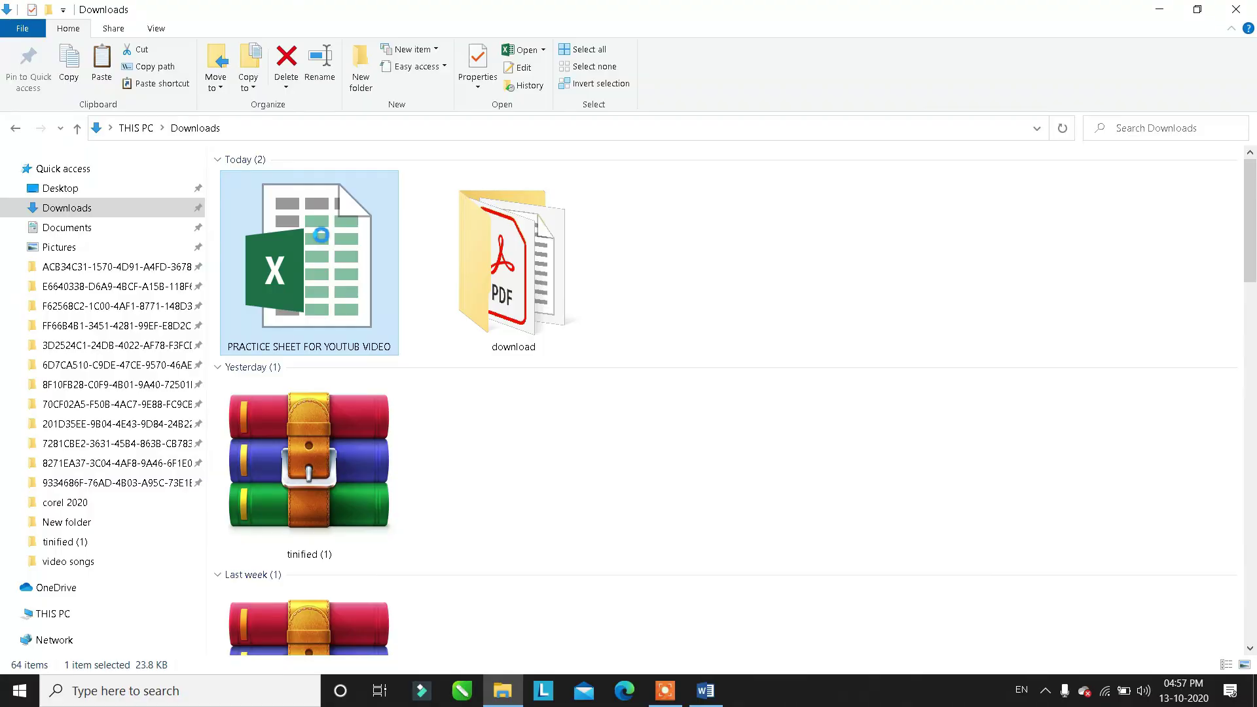
- Open the compressed sheet with Excel 2016, accept the repair, then return to Downloads
{"action": "right_click", "coordinate": [320, 235]}
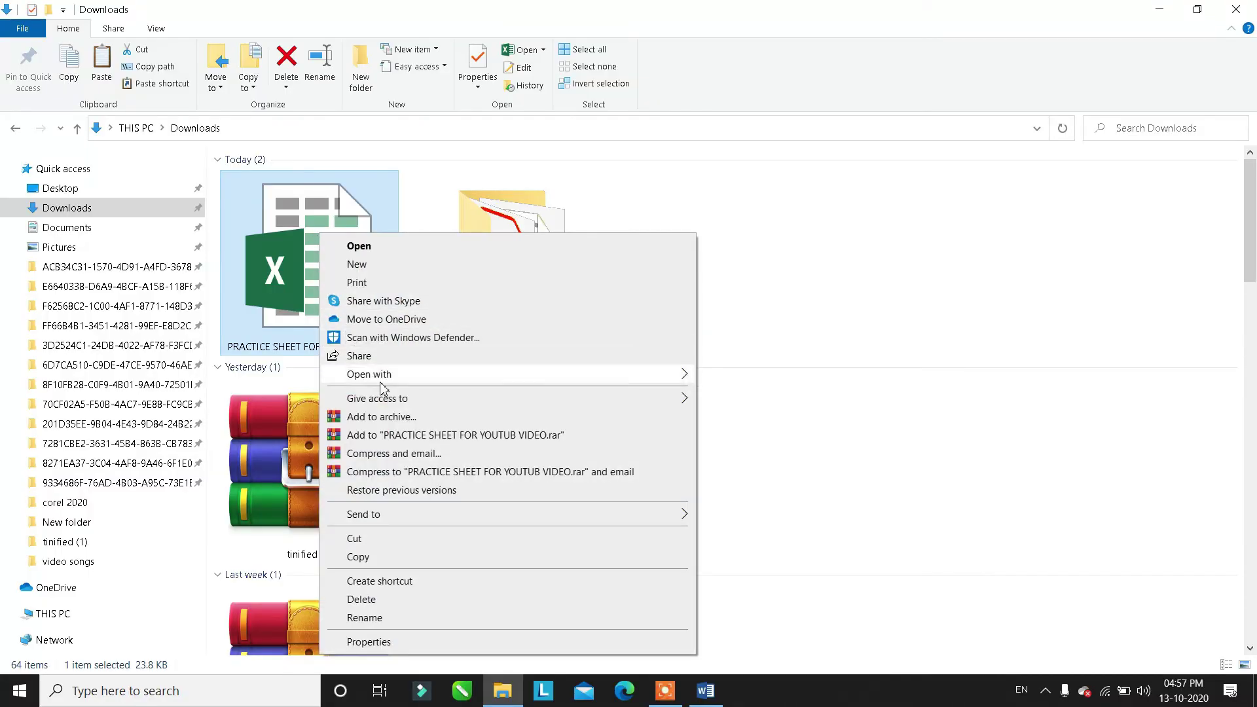
{"action": "mouse_move", "coordinate": [369, 374]}
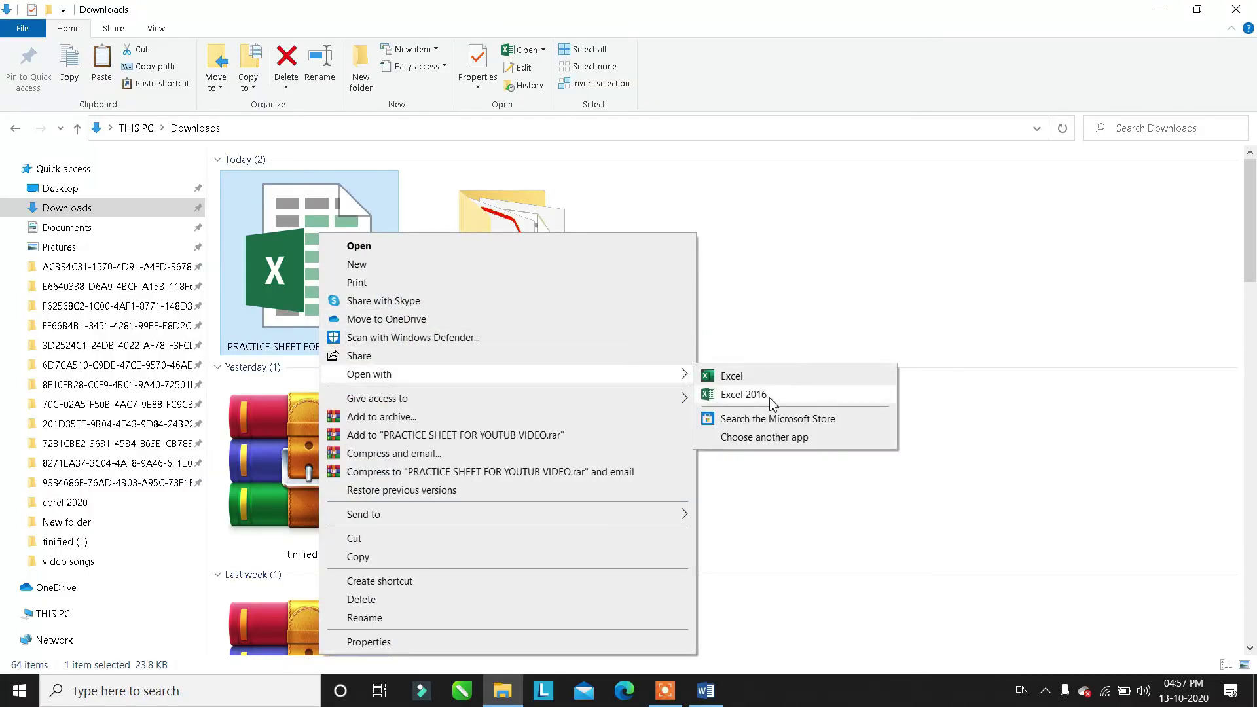
{"action": "left_click", "coordinate": [744, 394]}
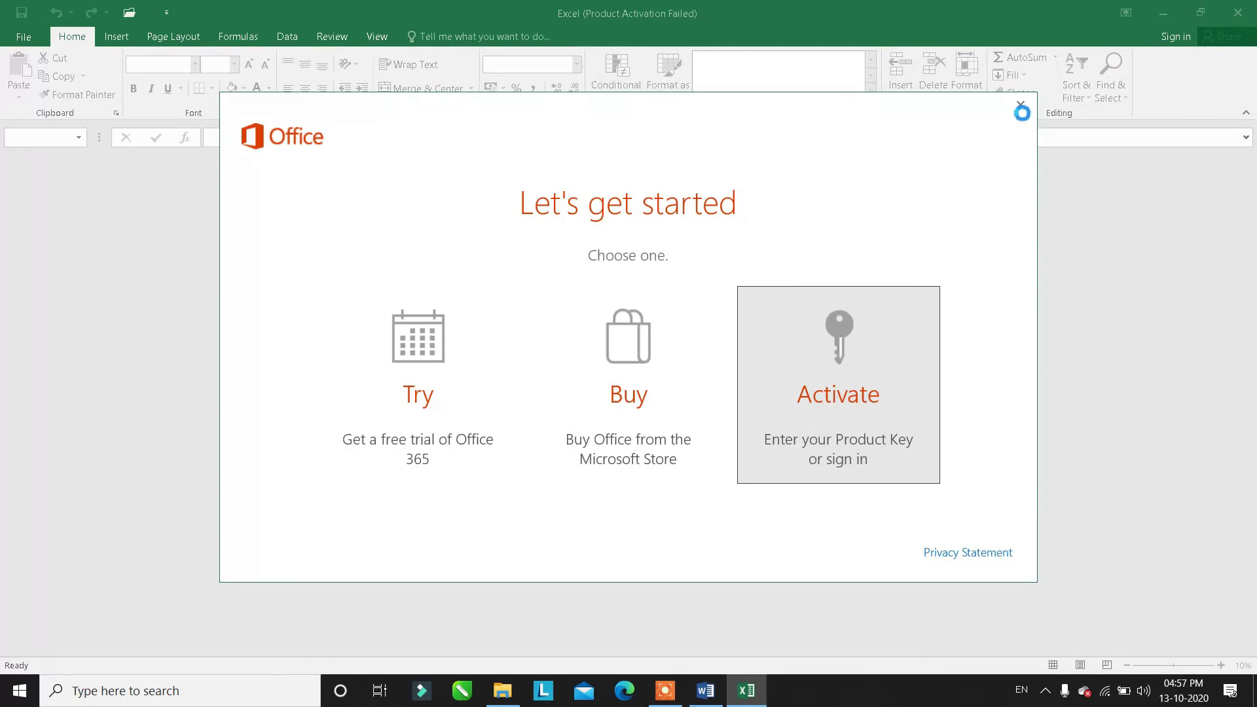
{"action": "left_click", "coordinate": [599, 391]}
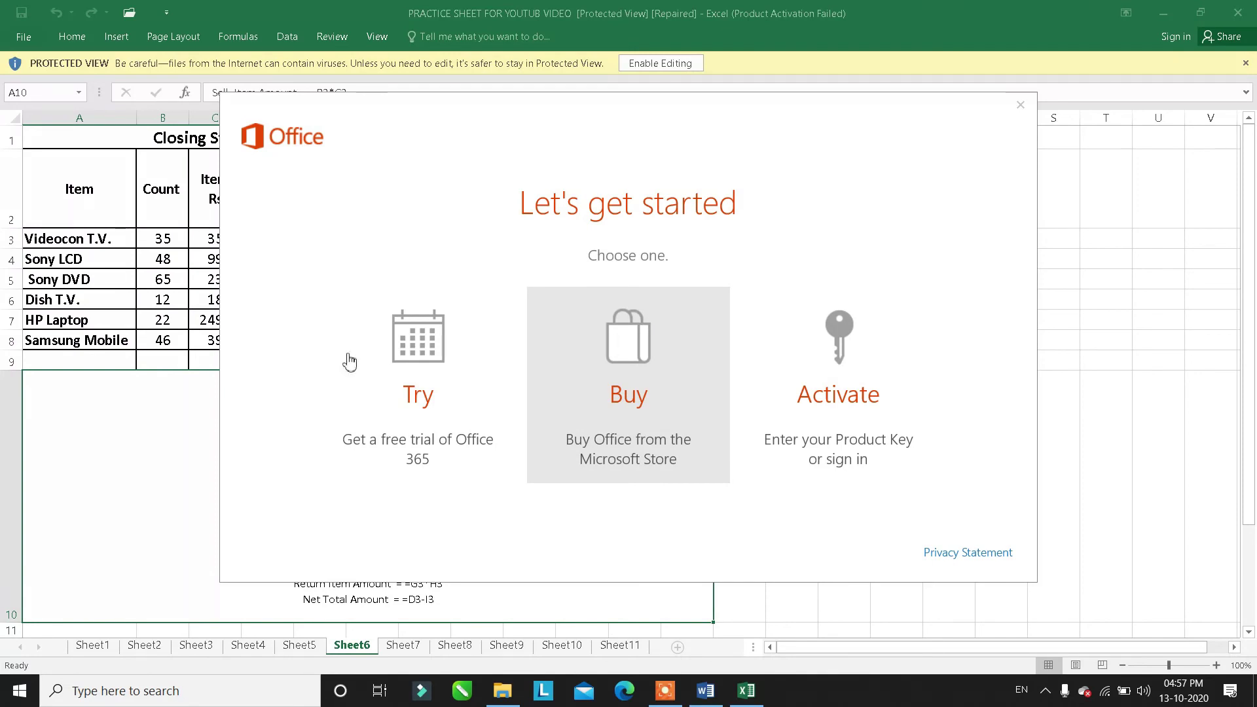
{"action": "left_click", "coordinate": [499, 698]}
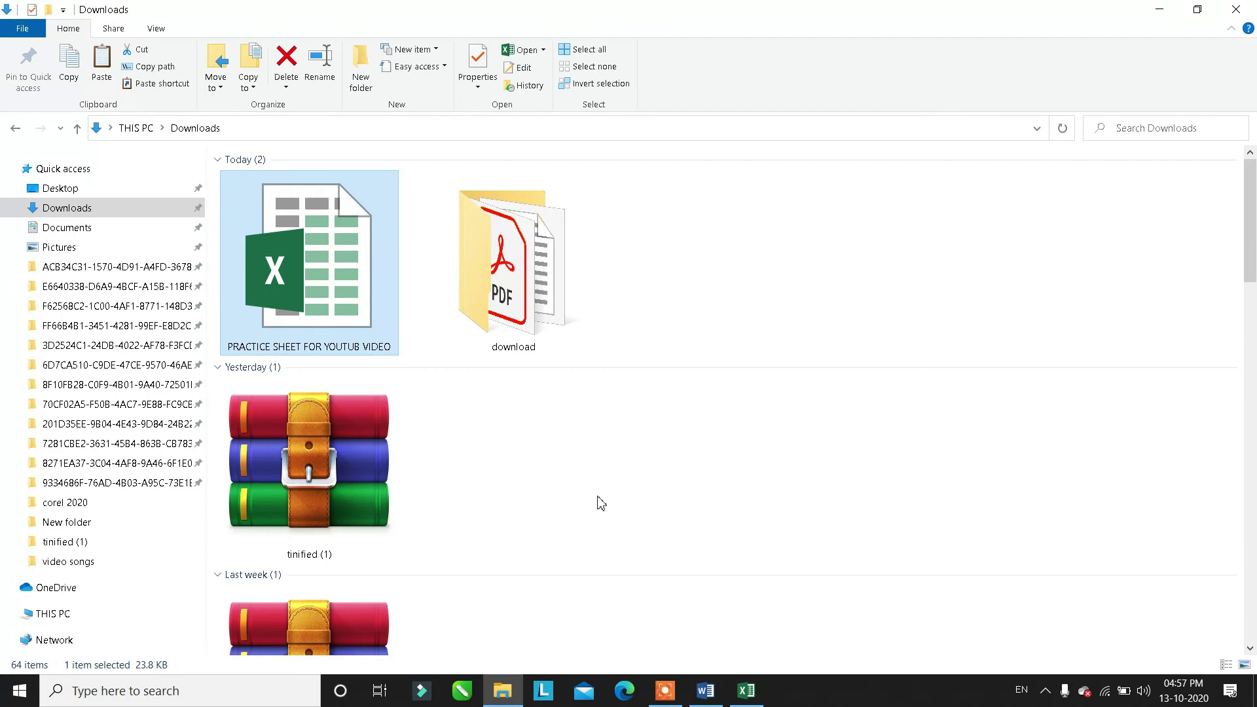
{"action": "left_click", "coordinate": [664, 691]}
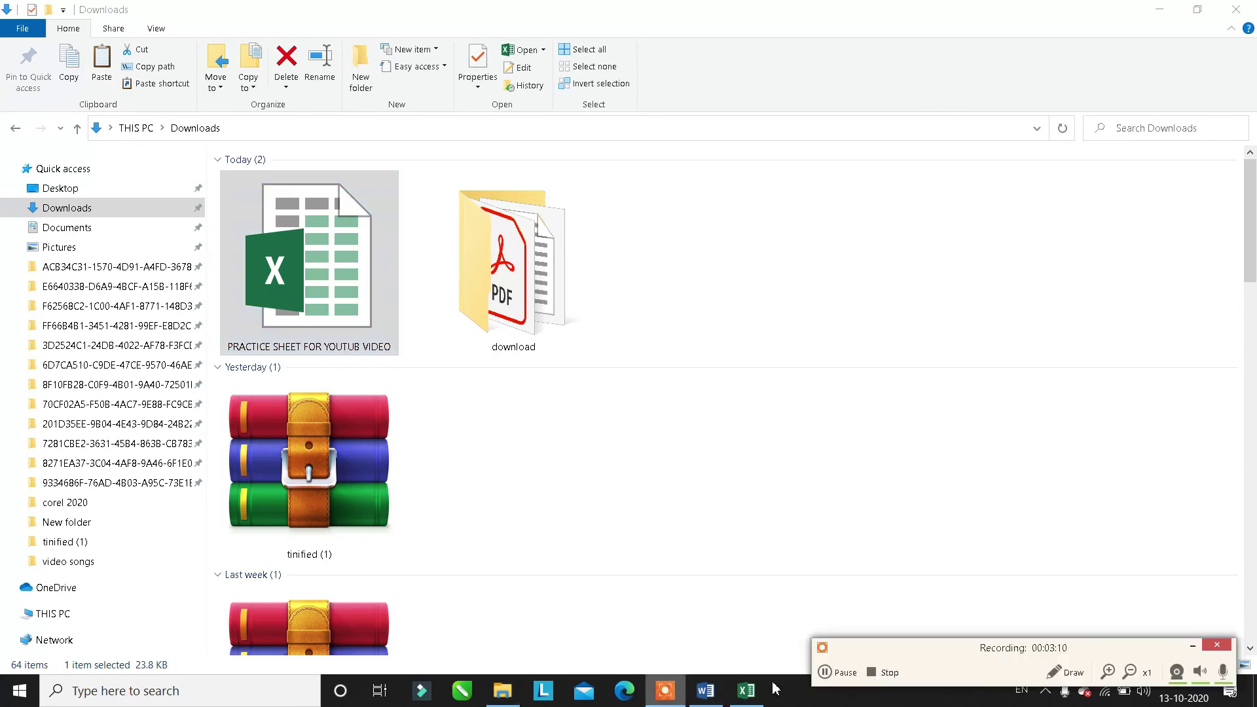